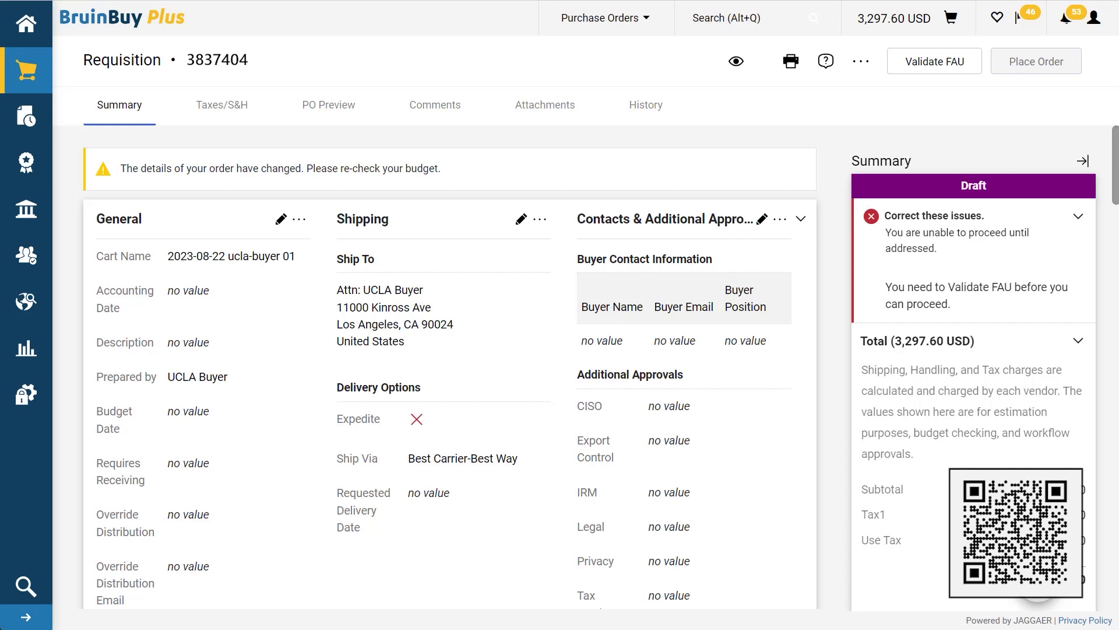
# Set Requires Receiving to Yes in the requisition's general information and save the change.
pyautogui.tripleClick(232, 470)
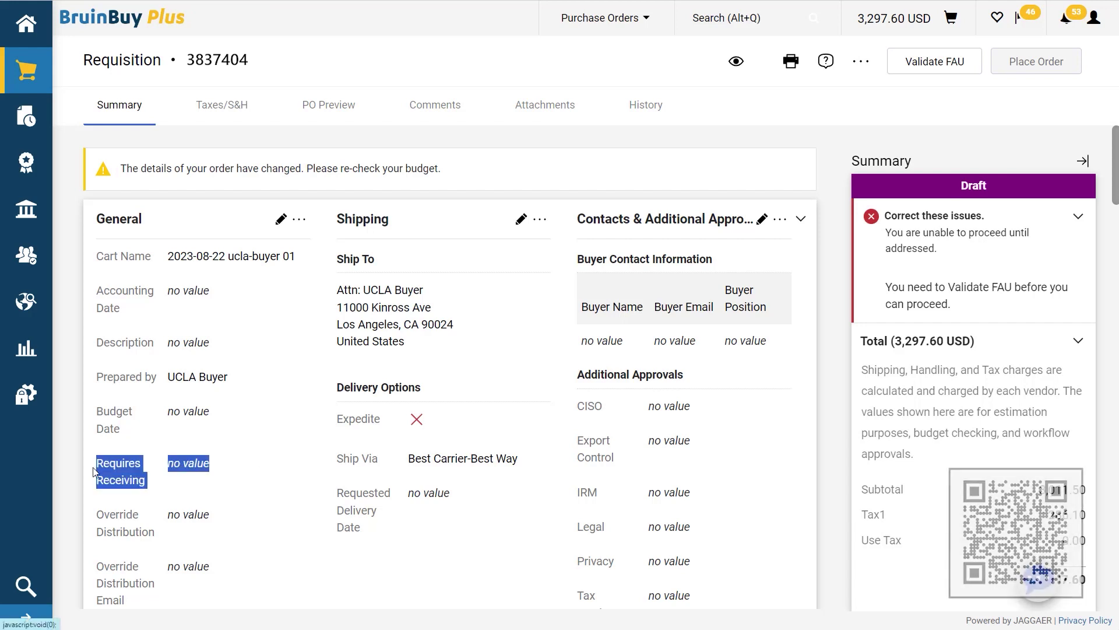
pyautogui.click(230, 482)
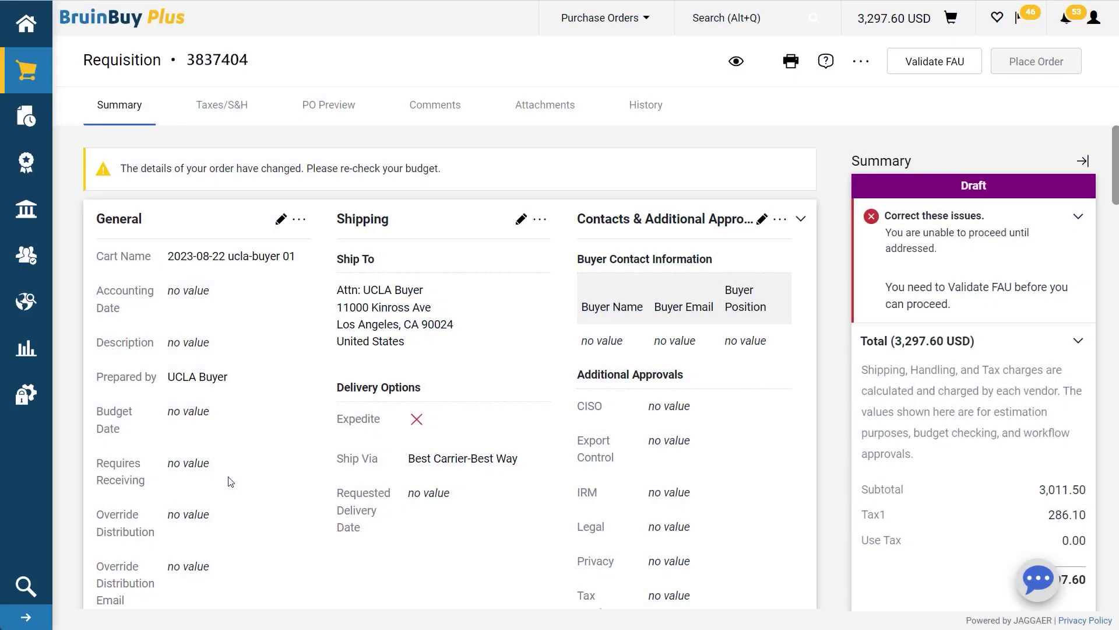
pyautogui.click(281, 219)
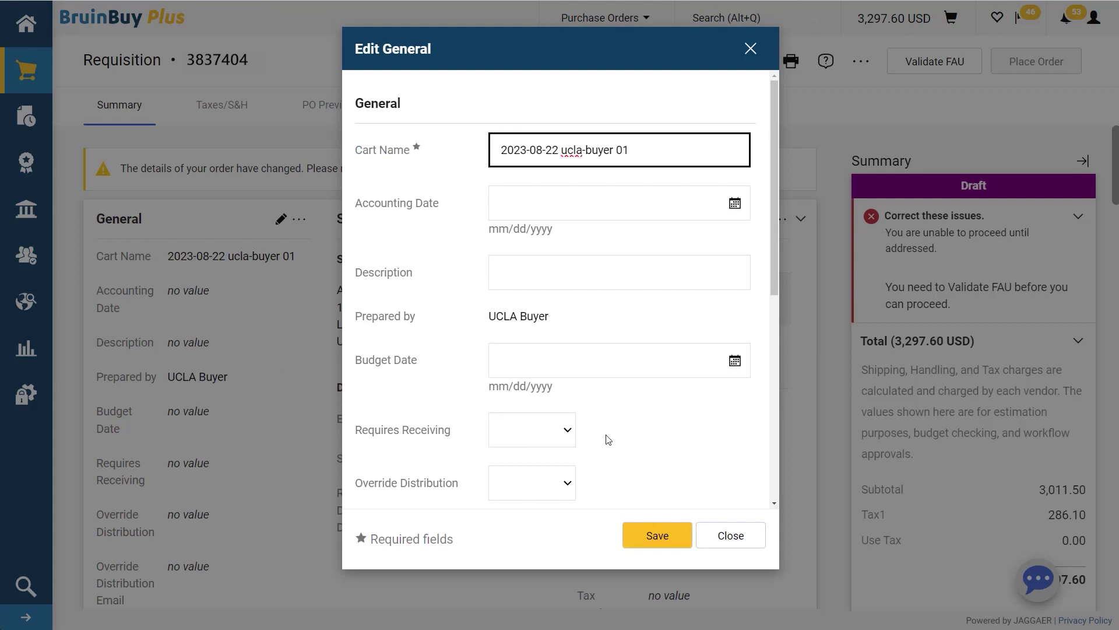
pyautogui.click(575, 431)
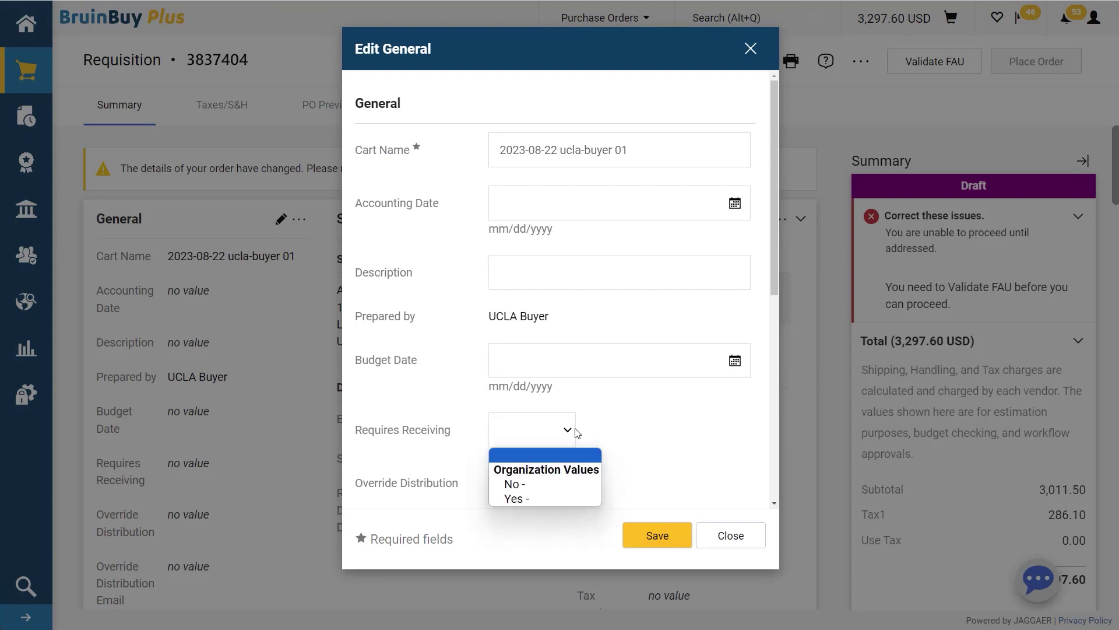
pyautogui.click(554, 496)
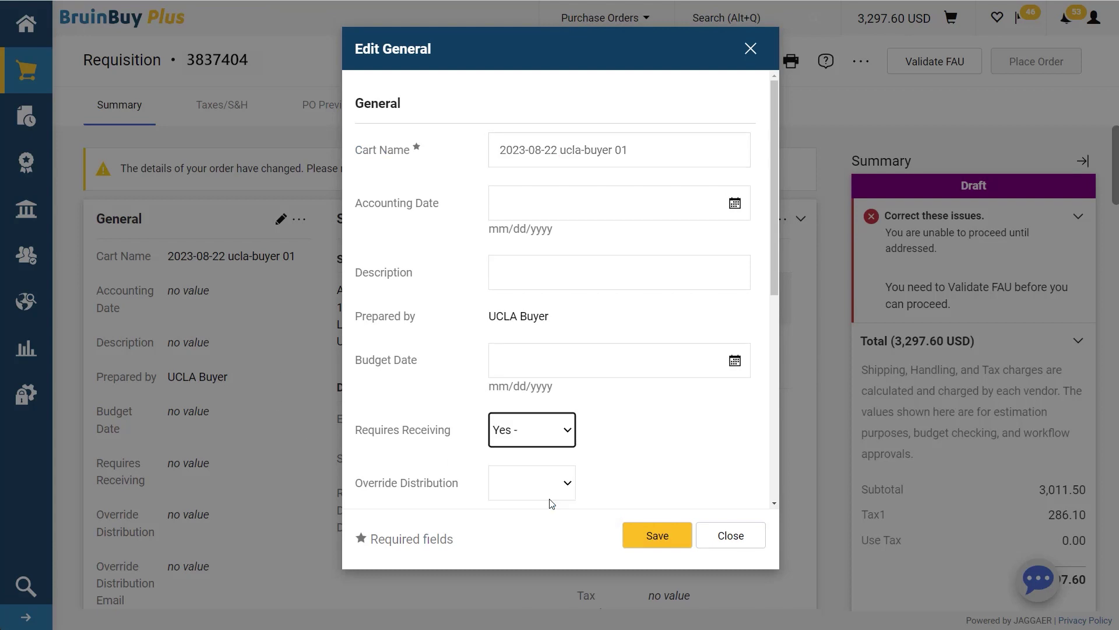
pyautogui.click(659, 536)
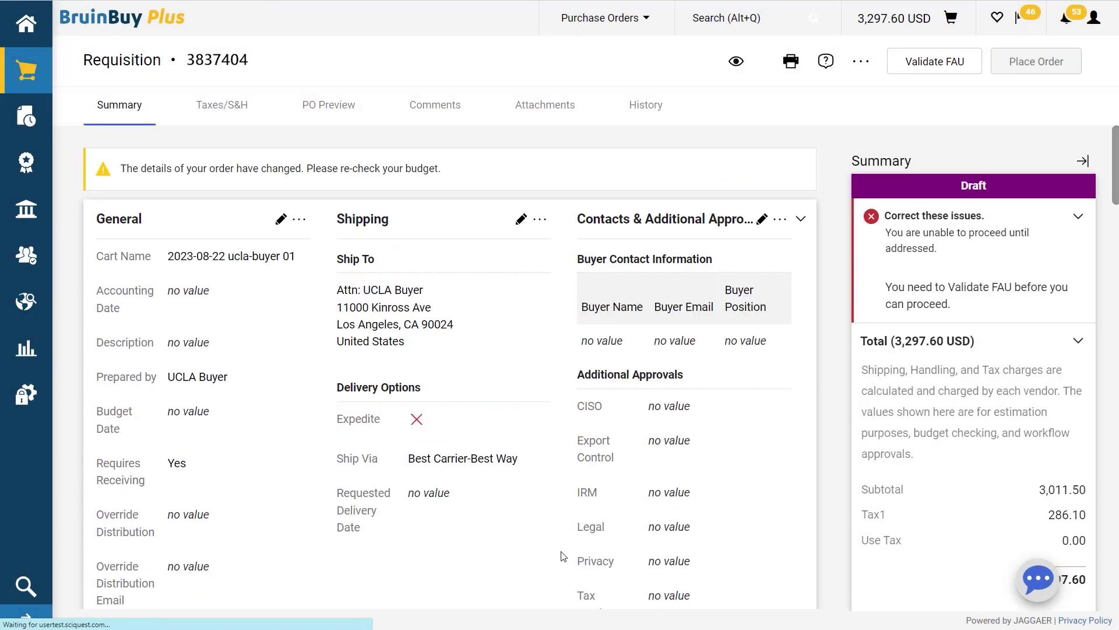
pyautogui.moveTo(90, 462); pyautogui.dragTo(267, 482)
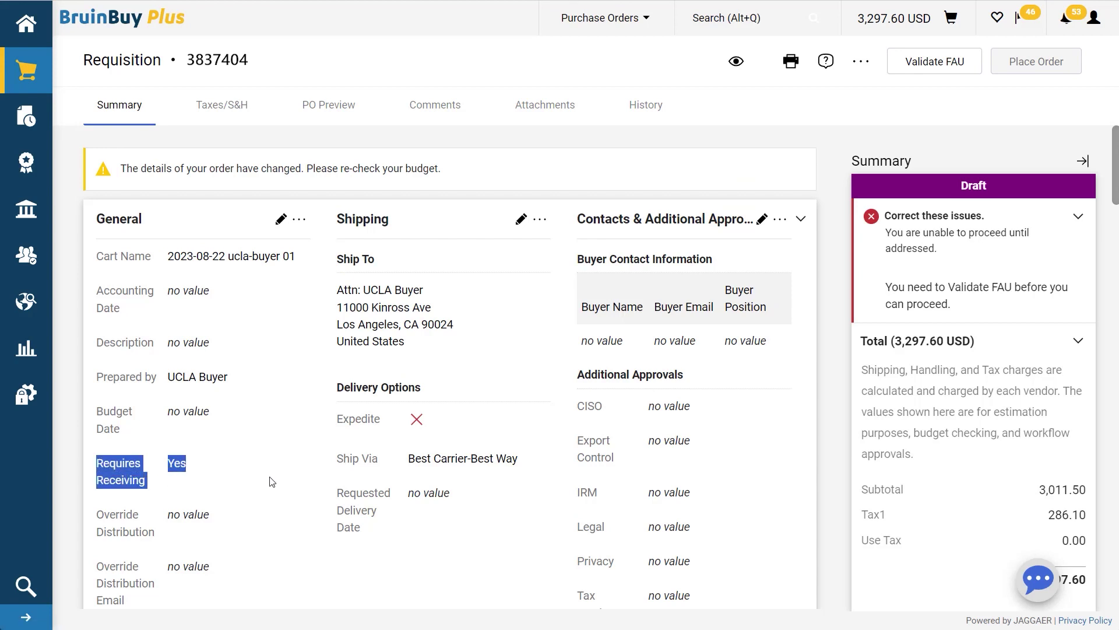
pyautogui.click(270, 481)
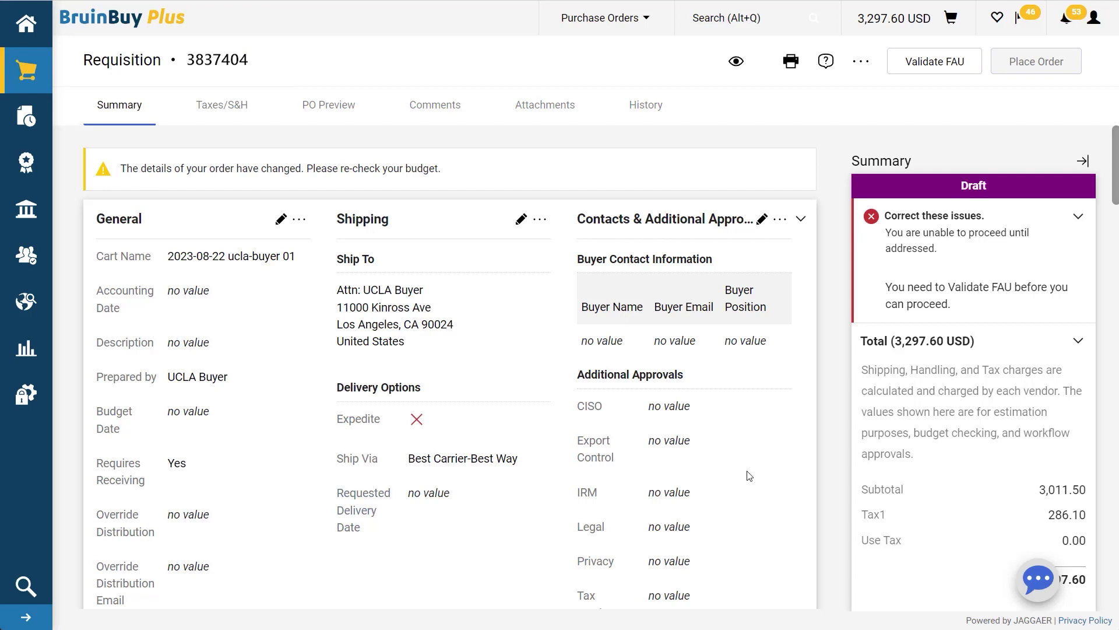
# Validate the requisition's FAU and place the order.
pyautogui.click(965, 71)
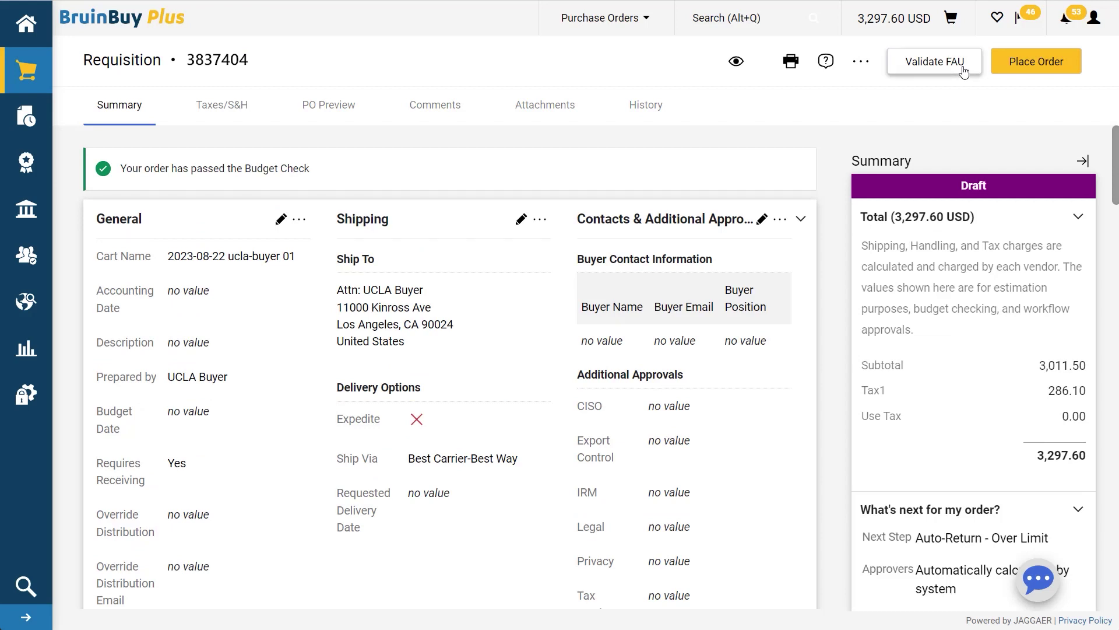
pyautogui.click(1042, 62)
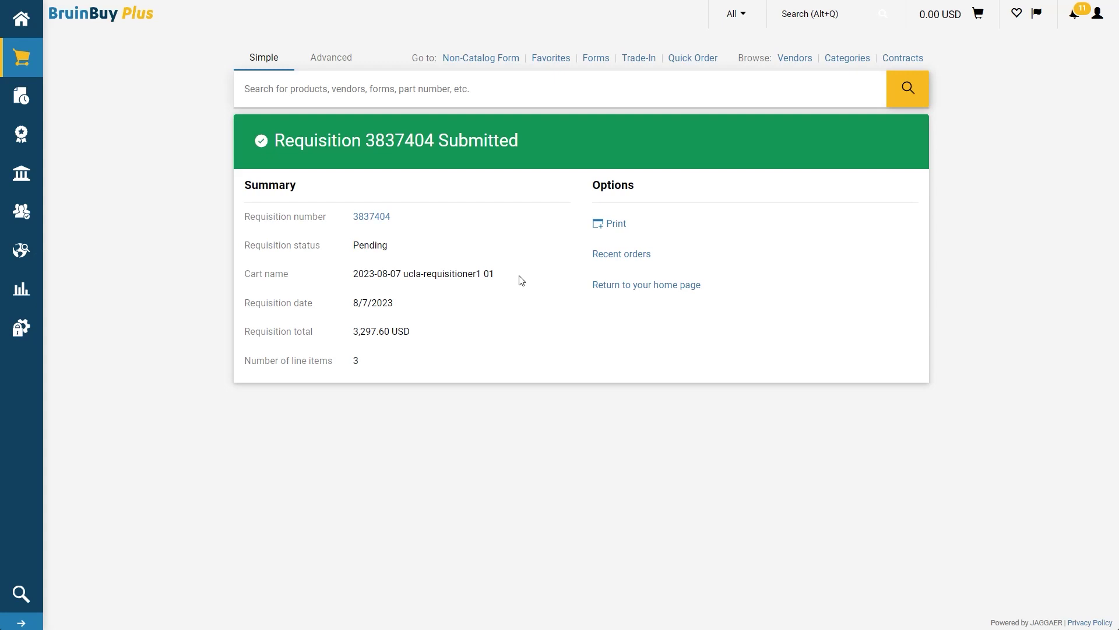
# Open the submitted requisition and review its history, workflow steps and summary.
pyautogui.click(378, 222)
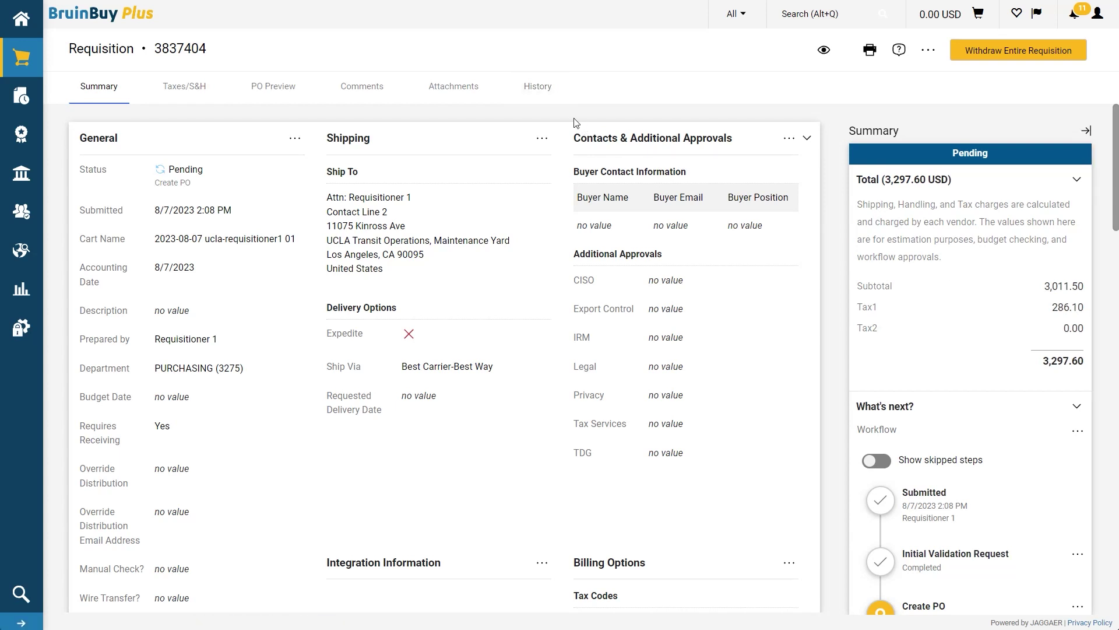
pyautogui.click(538, 88)
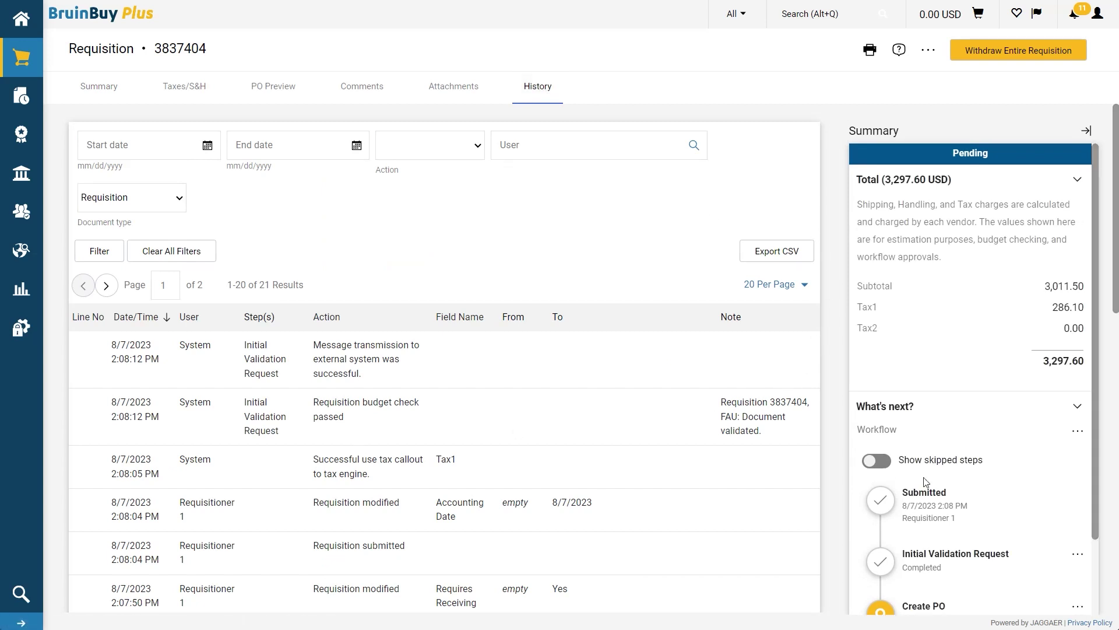
pyautogui.scroll(-2, 1002, 517)
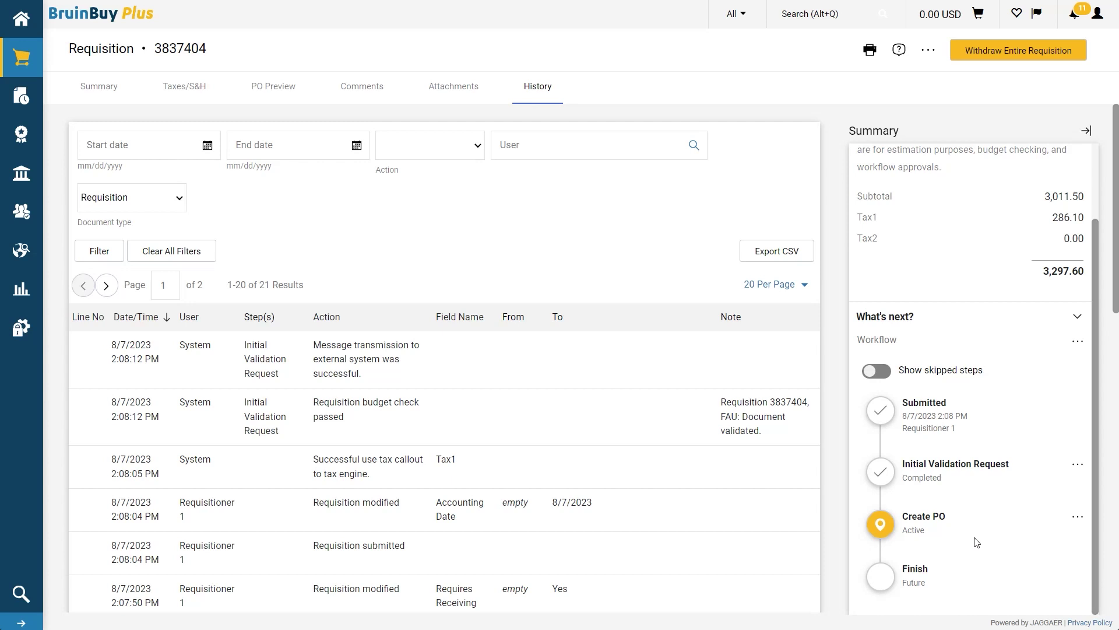
pyautogui.scroll(2, 976, 542)
pyautogui.click(105, 89)
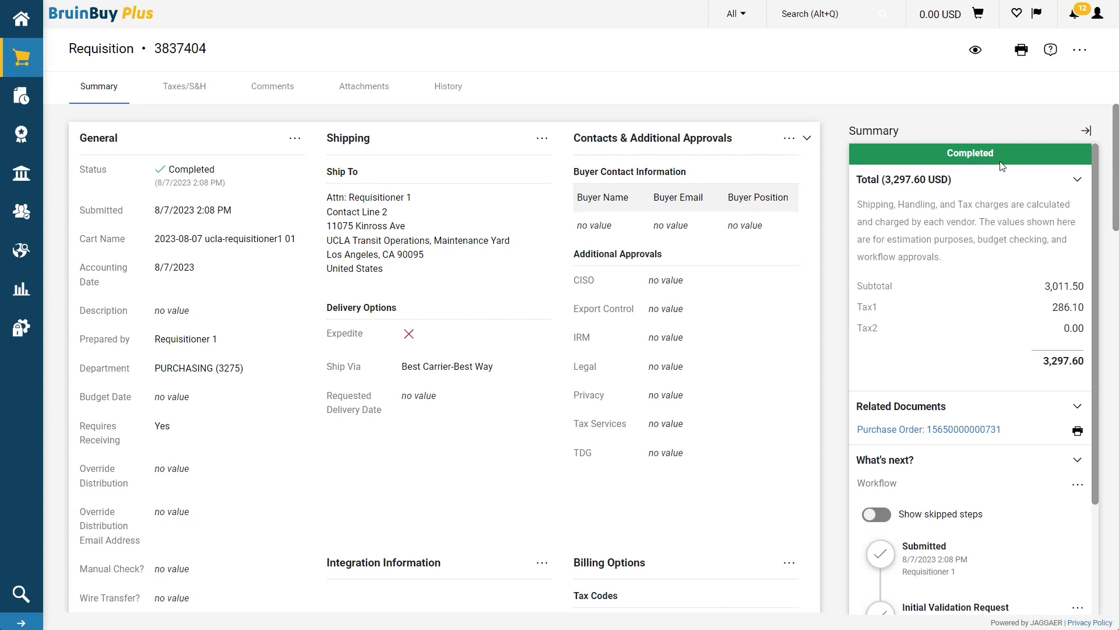
# Open the requisition's related purchase order and examine its workflow status, distribution date and vendor status.
pyautogui.click(977, 430)
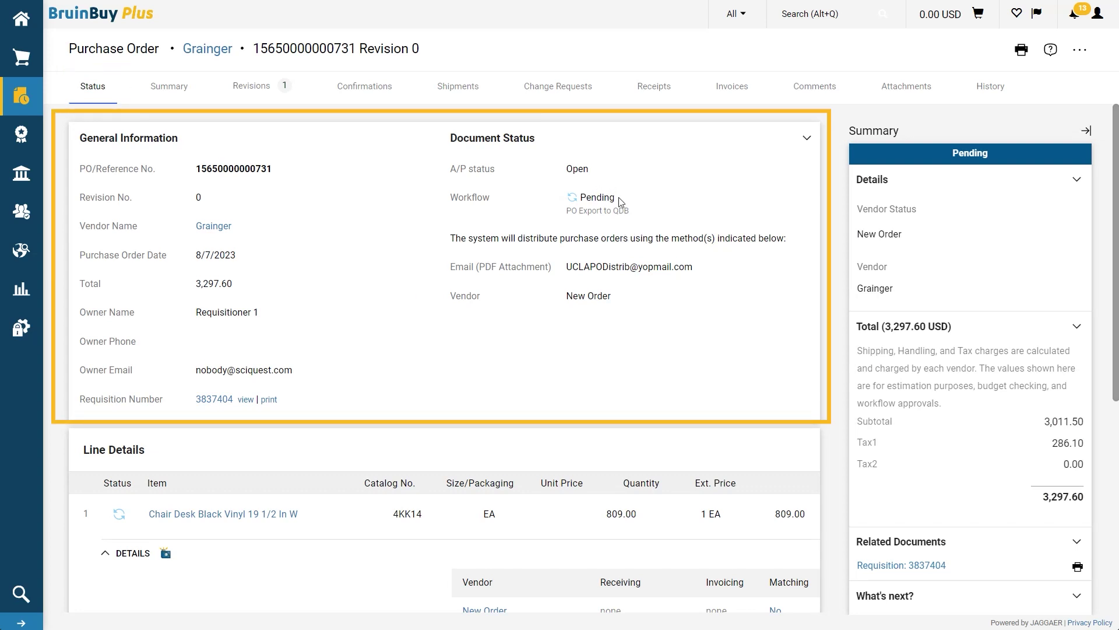
pyautogui.moveTo(632, 215); pyautogui.dragTo(576, 204)
pyautogui.scroll(-4, 1089, 402)
pyautogui.scroll(-3, 1088, 432)
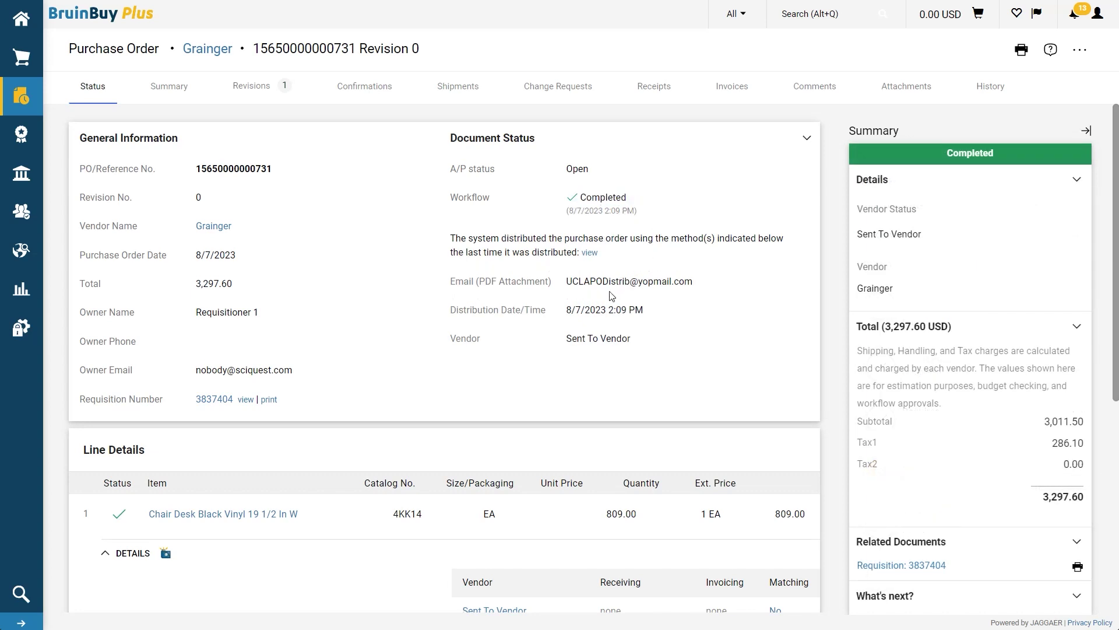
pyautogui.moveTo(651, 313); pyautogui.dragTo(564, 312)
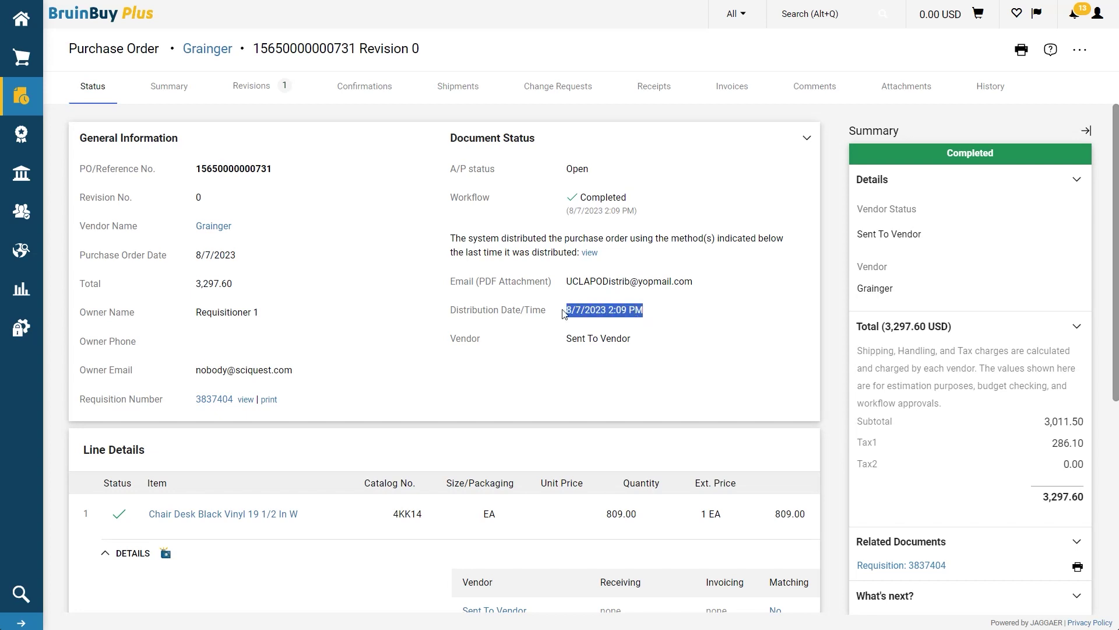
pyautogui.click(555, 371)
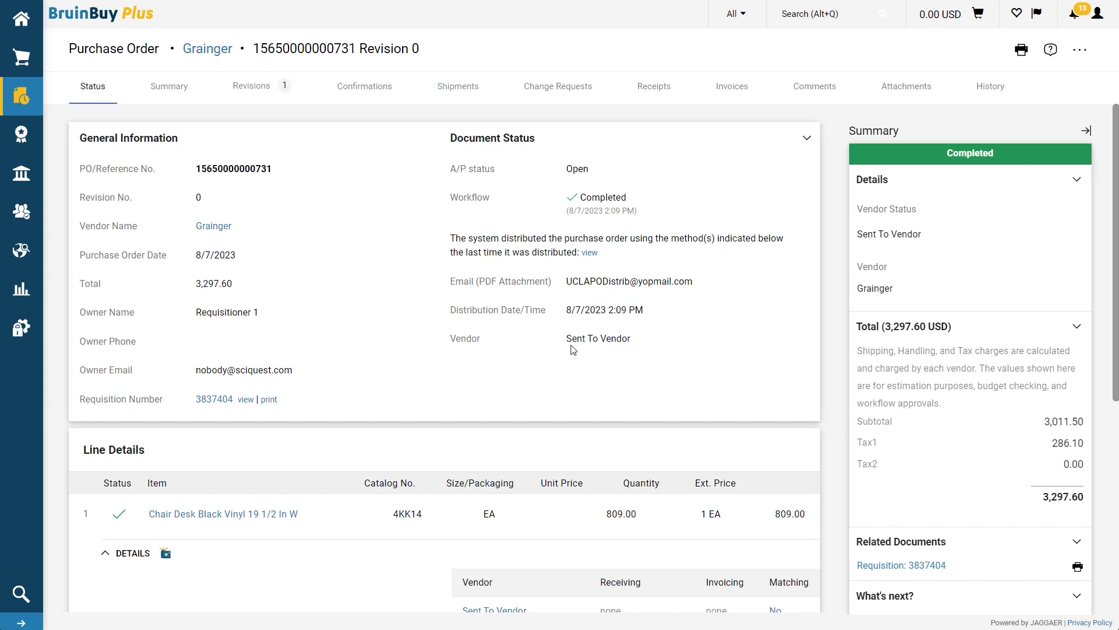
pyautogui.moveTo(632, 343)
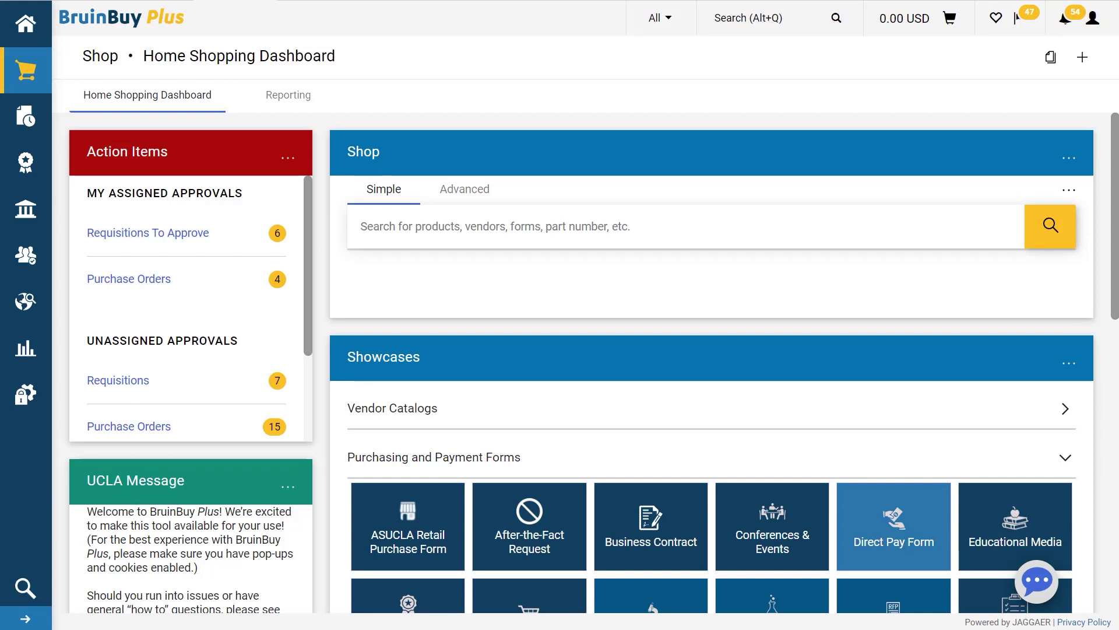
# Search within Purchase Orders for the order by entering its purchase order number.
pyautogui.click(668, 18)
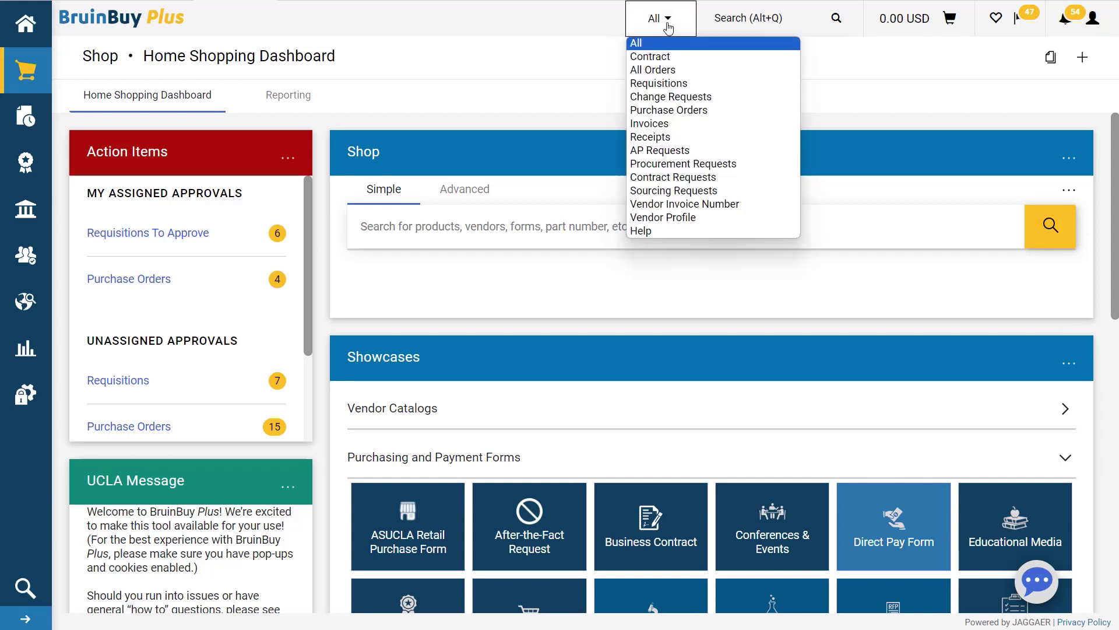
pyautogui.click(693, 111)
pyautogui.click(733, 27)
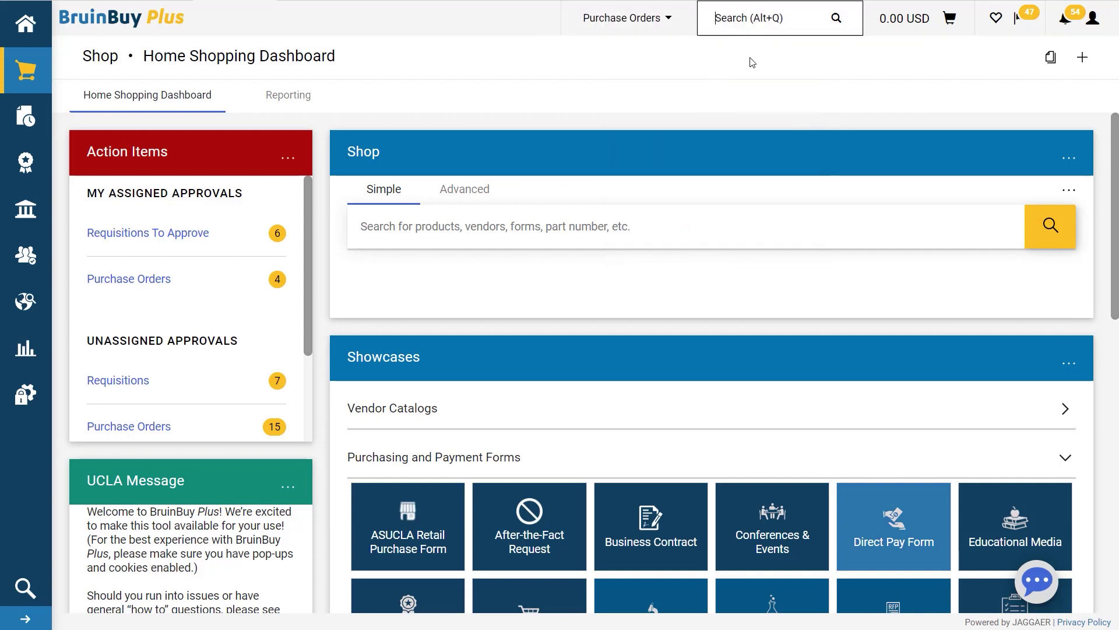
pyautogui.write('15650000000731')
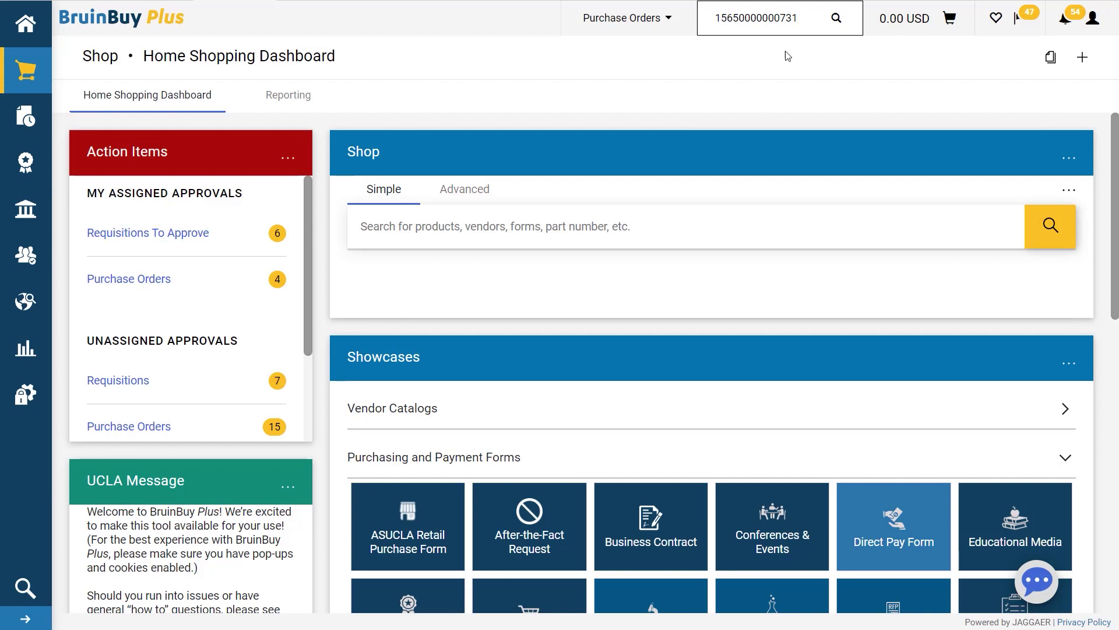
pyautogui.click(835, 27)
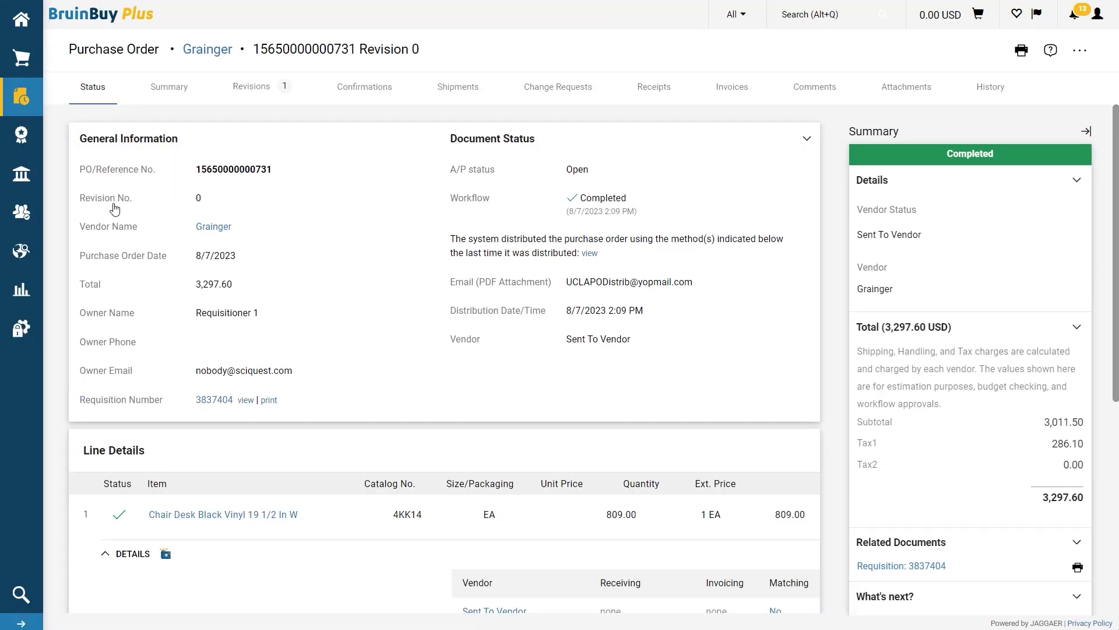
# Create a quantity receipt for the purchase order and set the Chair Stackable Blue quantity to 3.
pyautogui.click(680, 102)
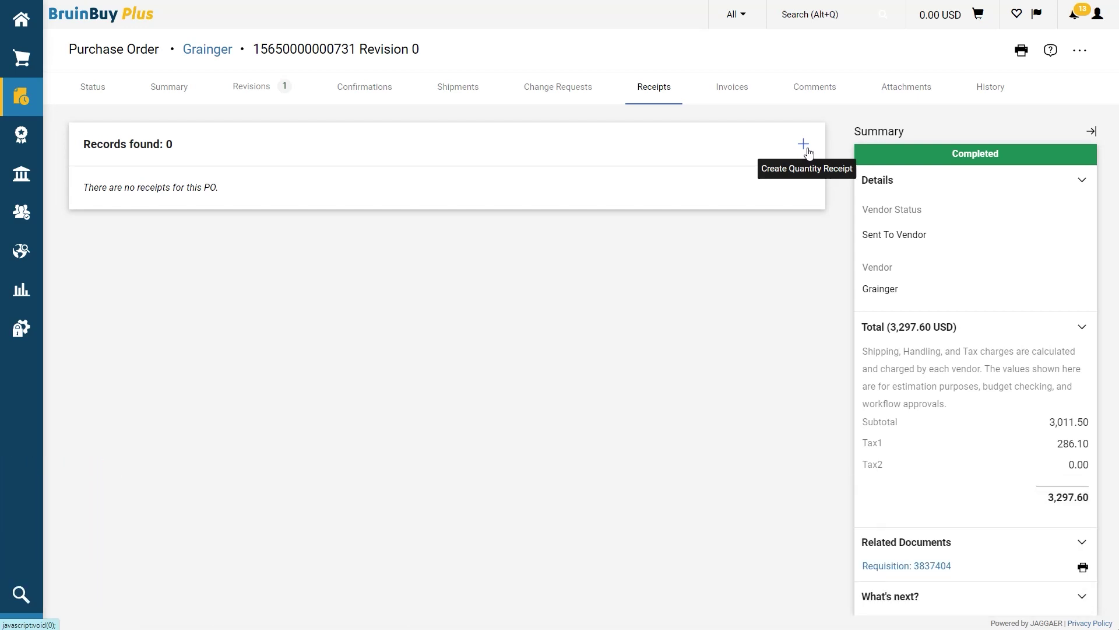
pyautogui.click(807, 149)
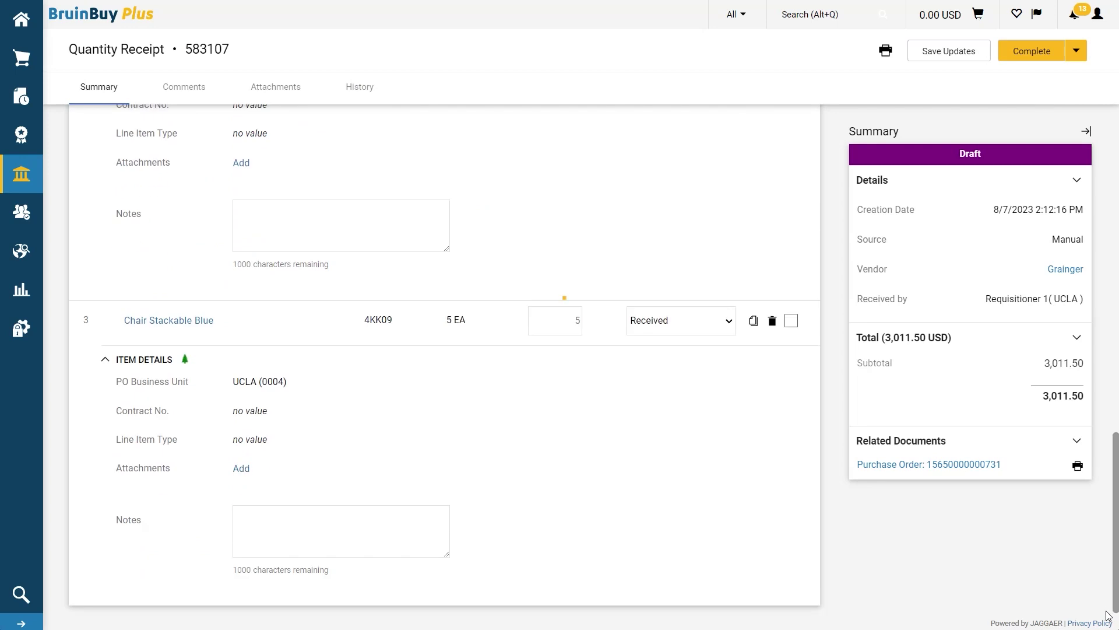
pyautogui.click(572, 320)
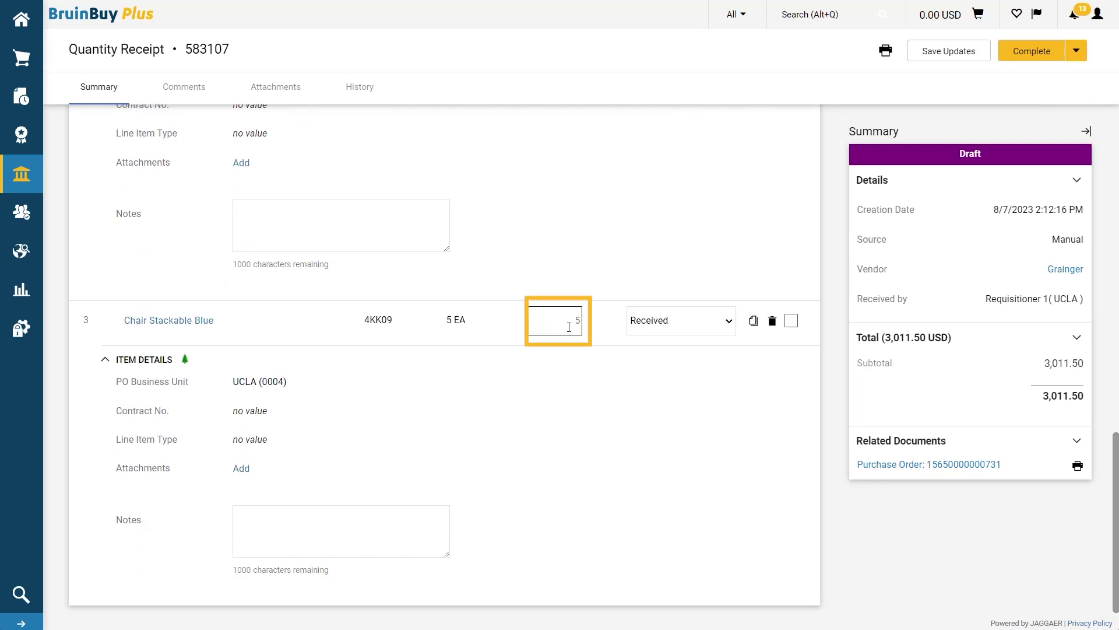
pyautogui.write('3')
pyautogui.click(570, 386)
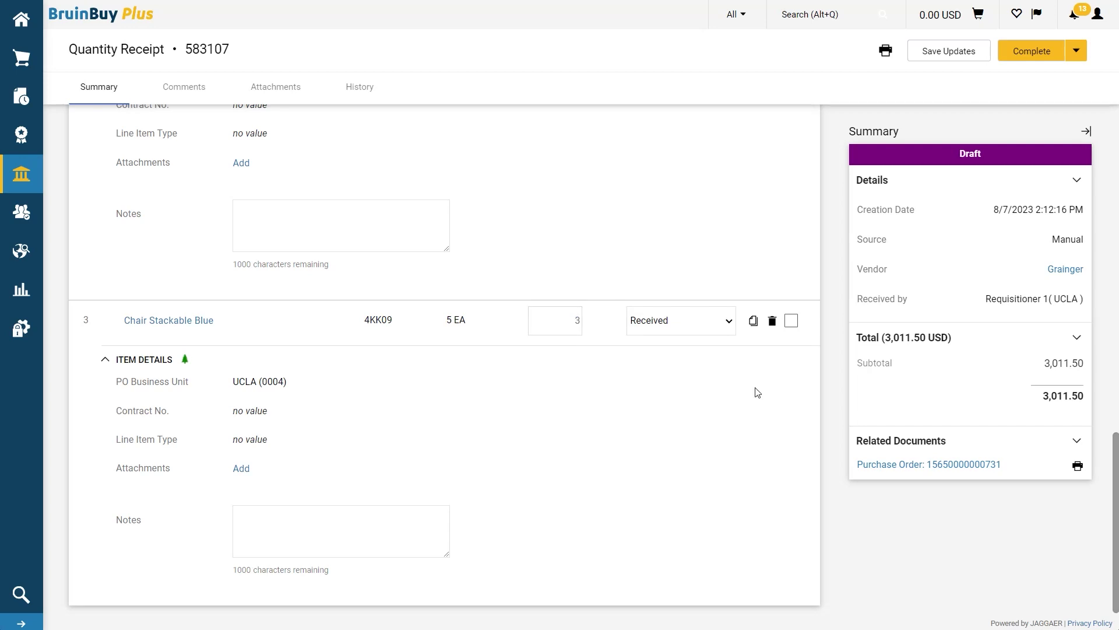
# Add the note "Three chairs received. Two remaining." to the Chair Stackable Blue line and complete the receipt.
pyautogui.click(343, 527)
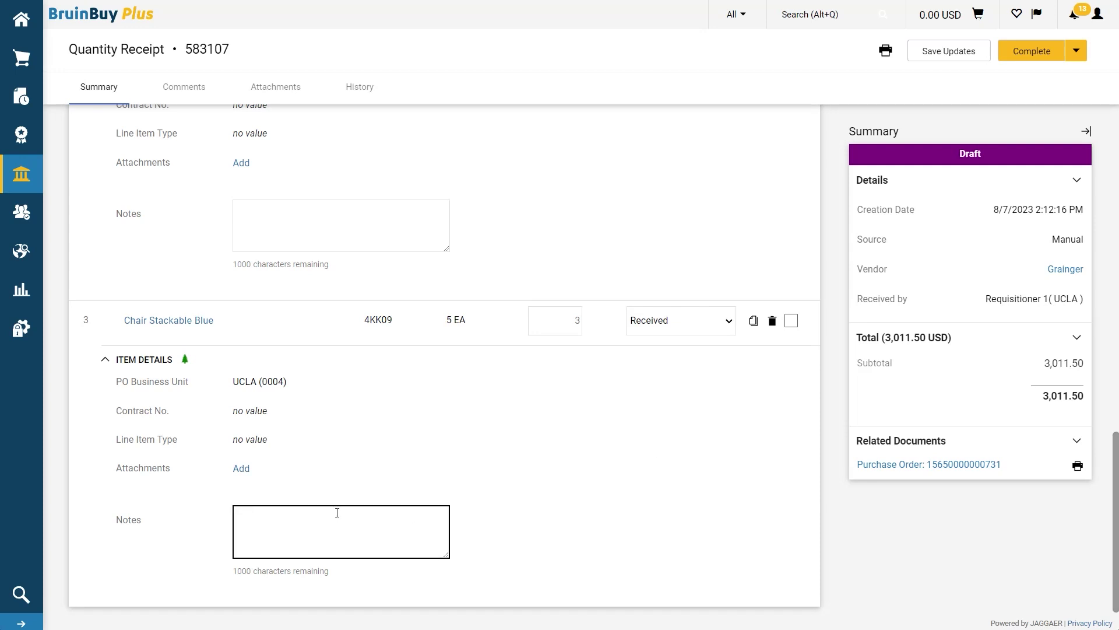
pyautogui.write('Three')
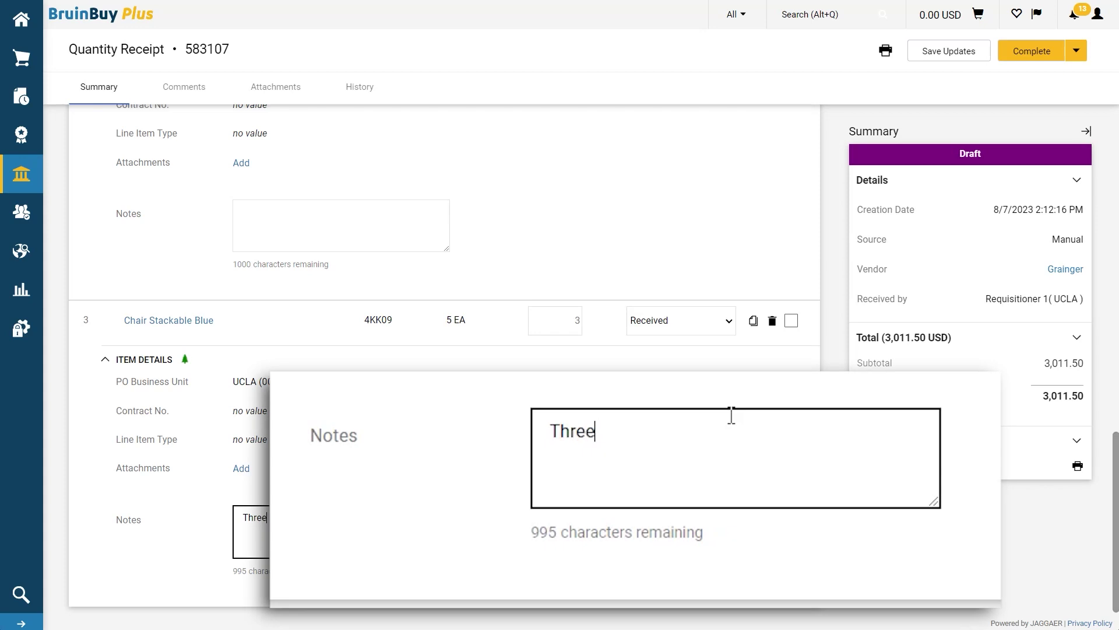
pyautogui.write(' chairs received. Two remaining.')
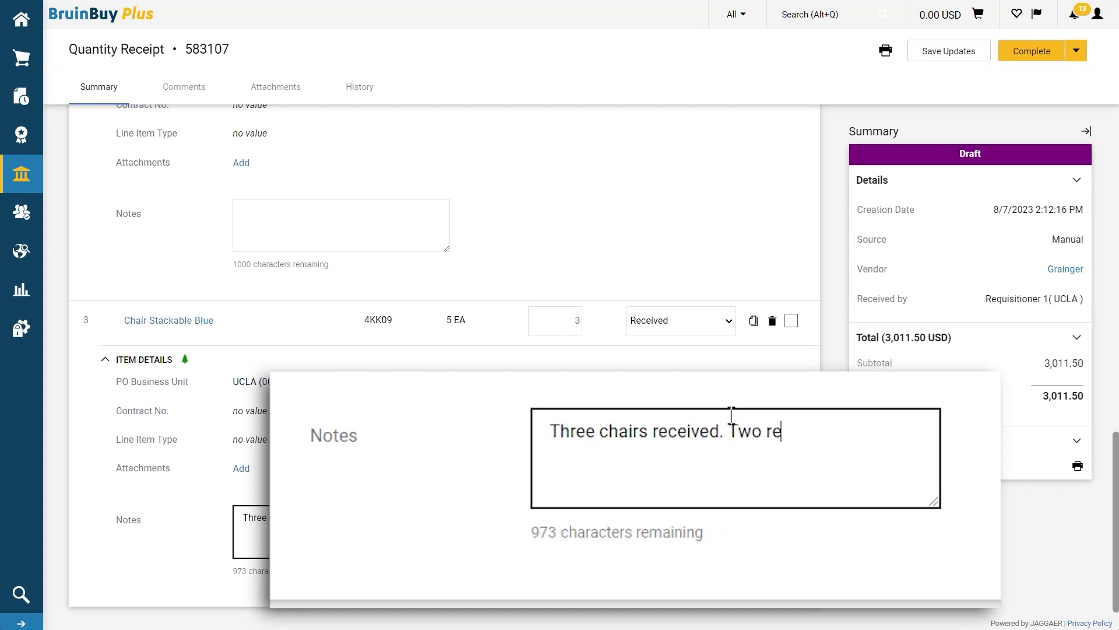
pyautogui.click(521, 496)
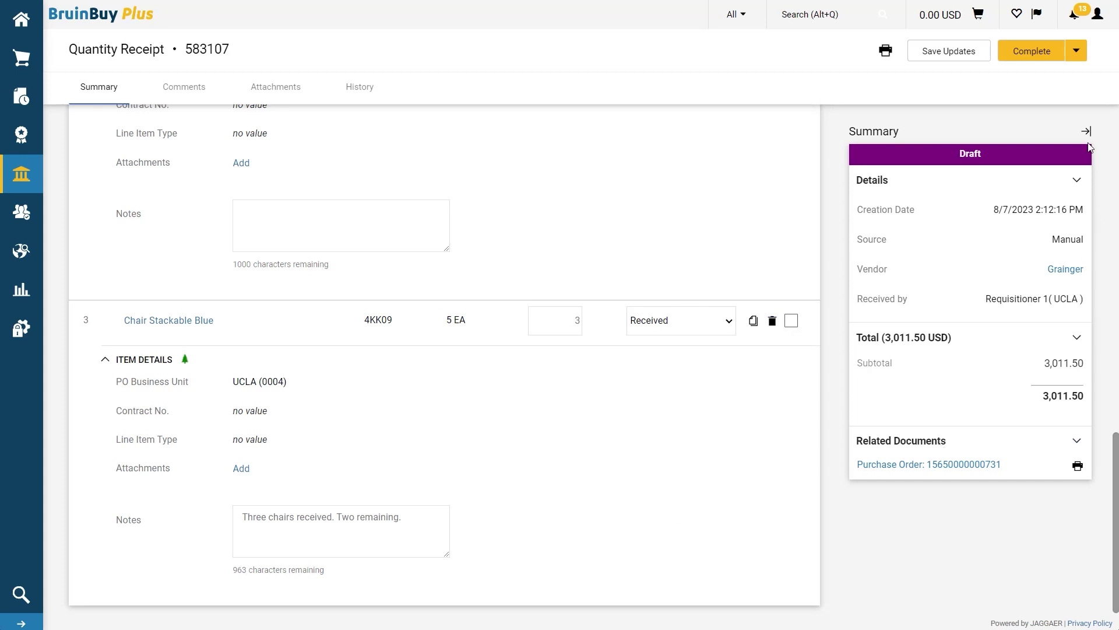
pyautogui.click(1047, 57)
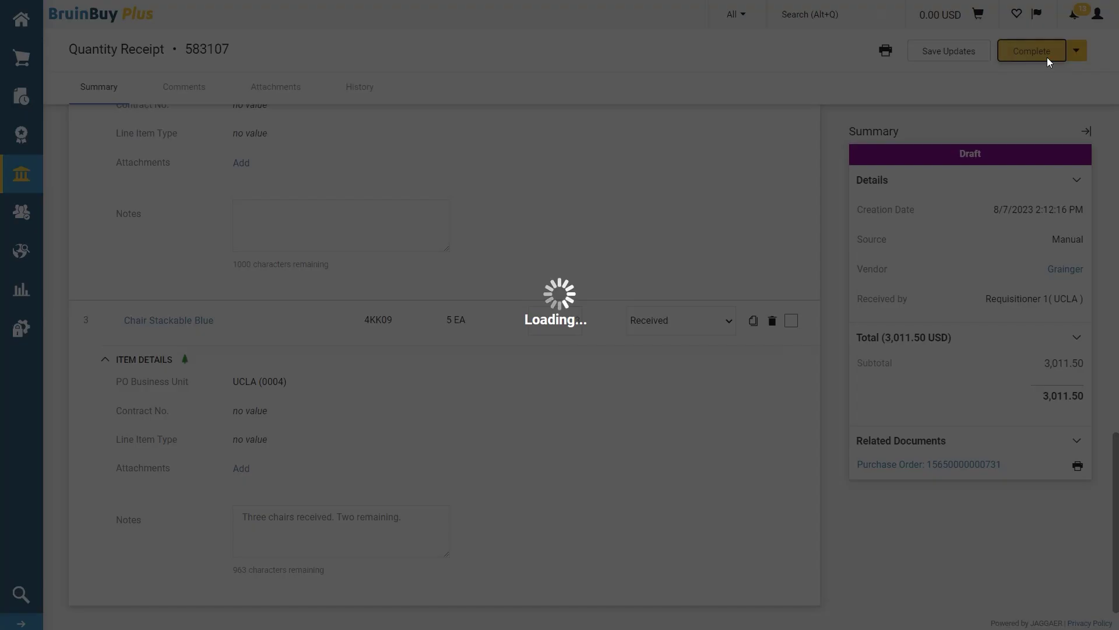
# Return to the purchase order and examine the received and open quantities per line in its receipts.
pyautogui.click(414, 175)
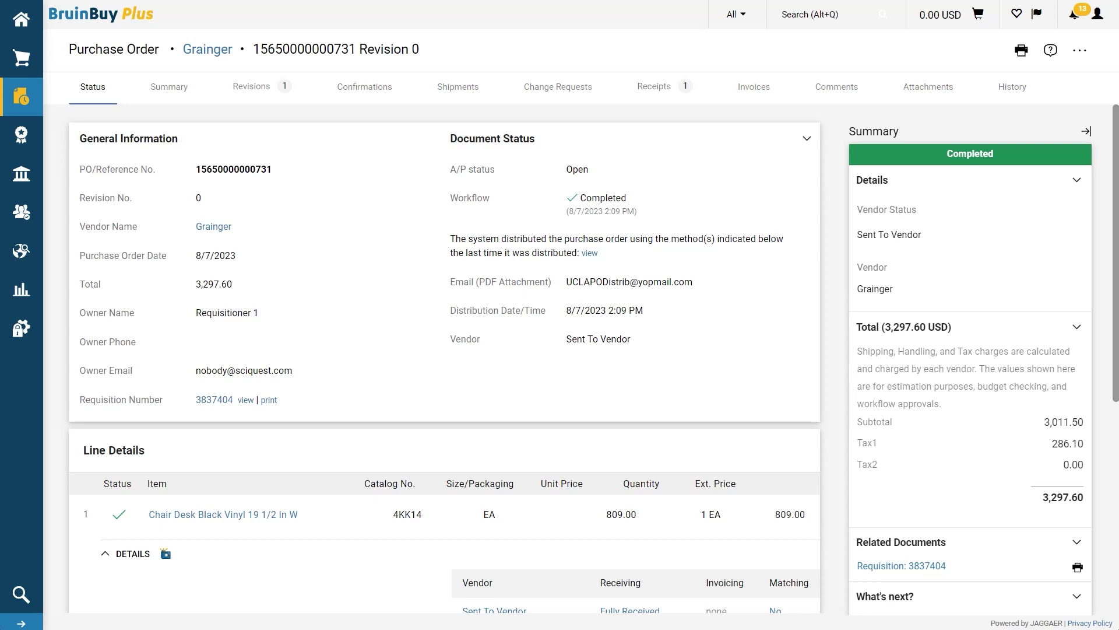
pyautogui.click(668, 99)
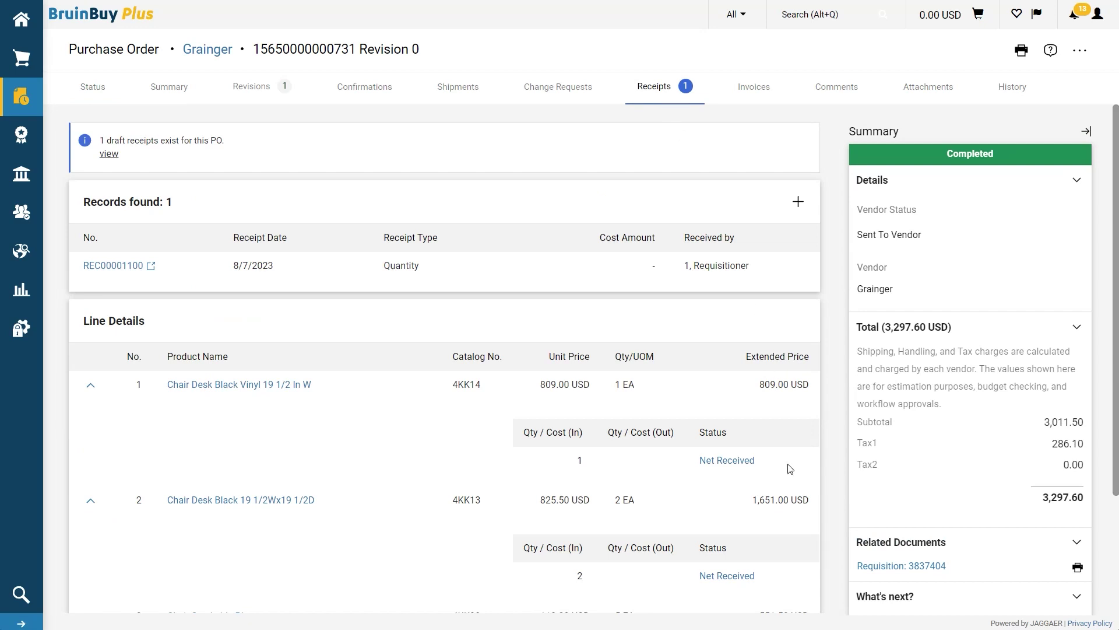
pyautogui.scroll(-3, 787, 478)
pyautogui.moveTo(575, 537); pyautogui.dragTo(623, 574)
pyautogui.click(625, 577)
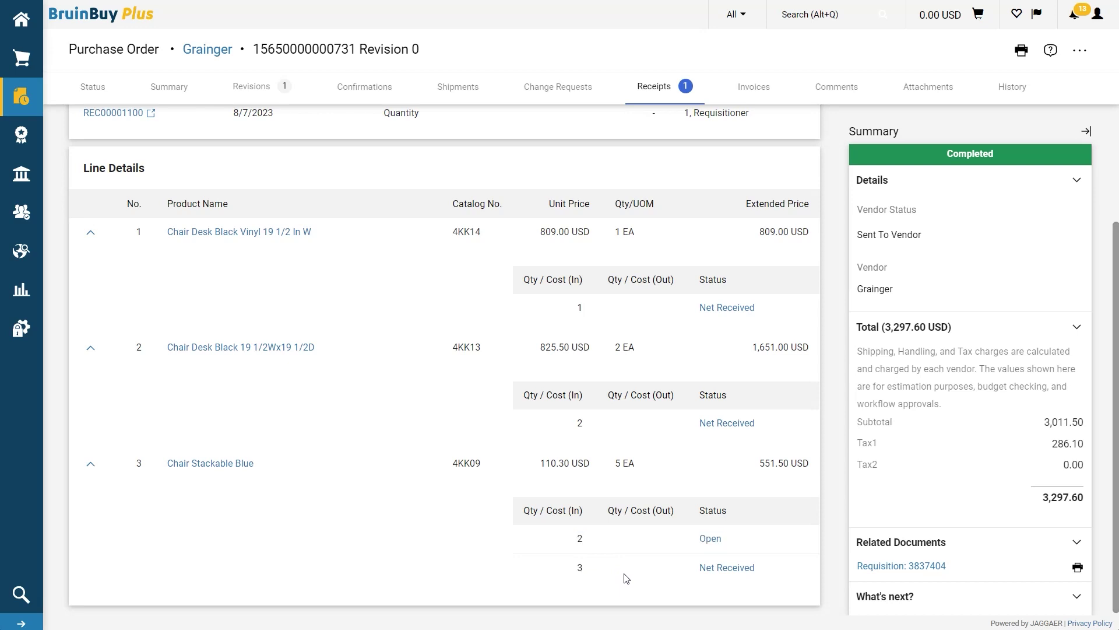
# Open the Grainger purchase order created 8/7/2023 at 2:08:31 PM from the shopping dashboard's Reporting page.
pyautogui.click(22, 58)
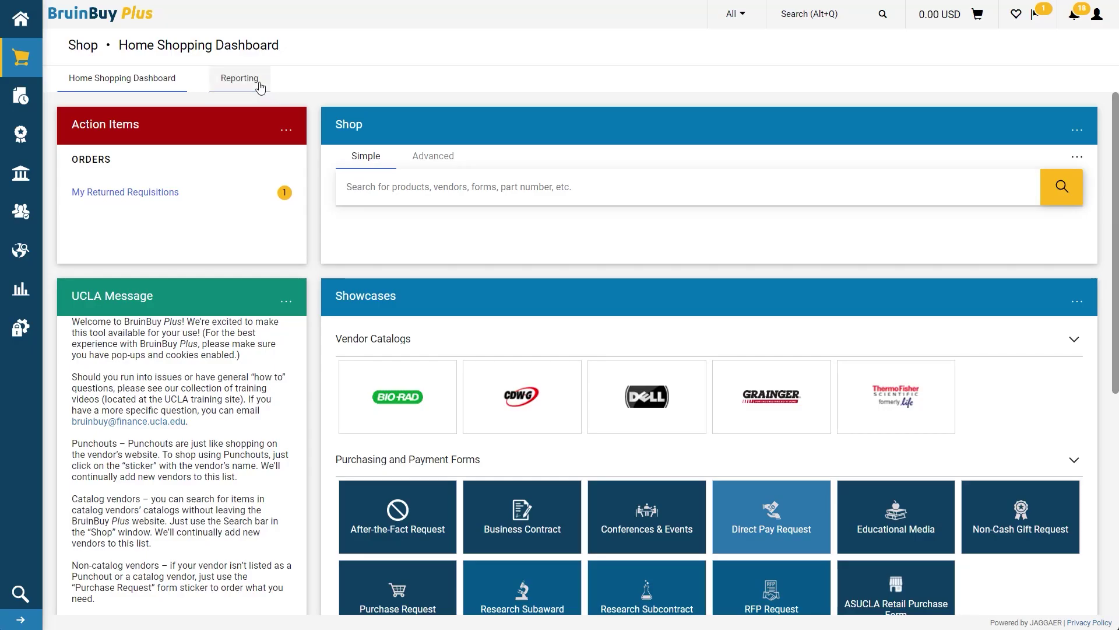
pyautogui.click(251, 80)
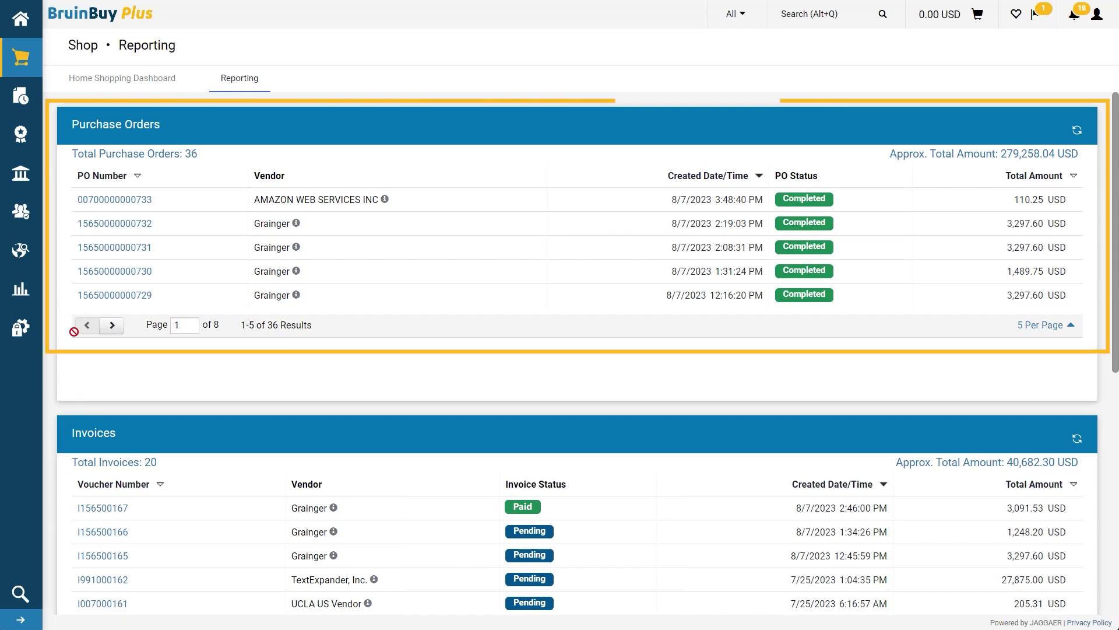
pyautogui.click(148, 251)
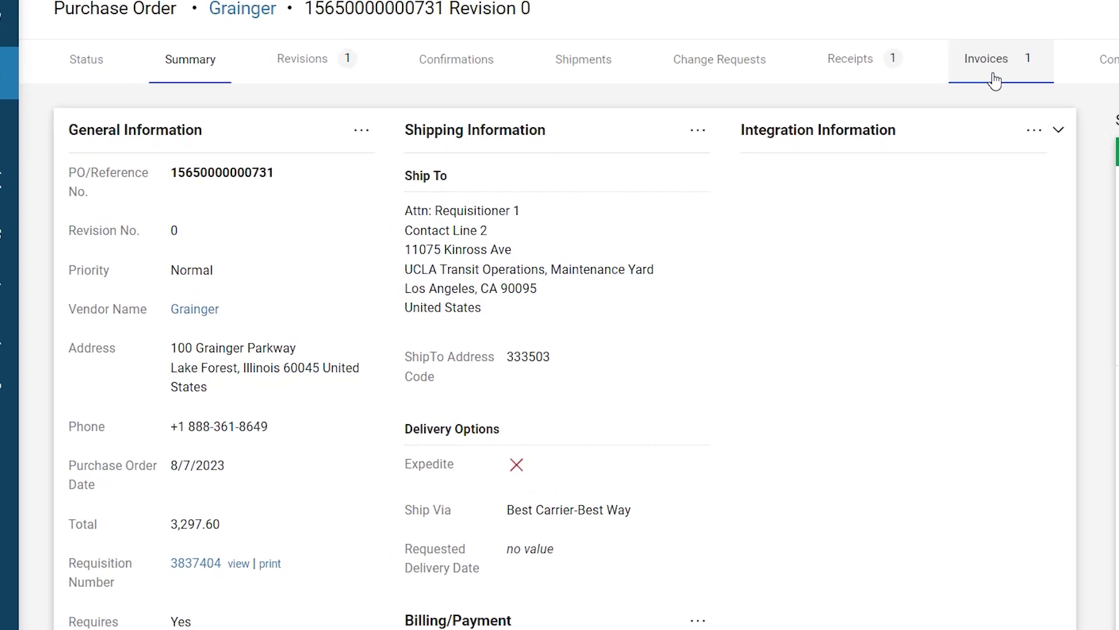
# Examine the invoiced quantities and costs of the Chair Stackable Blue line in the purchase order's invoices, and open the listed invoice.
pyautogui.click(995, 79)
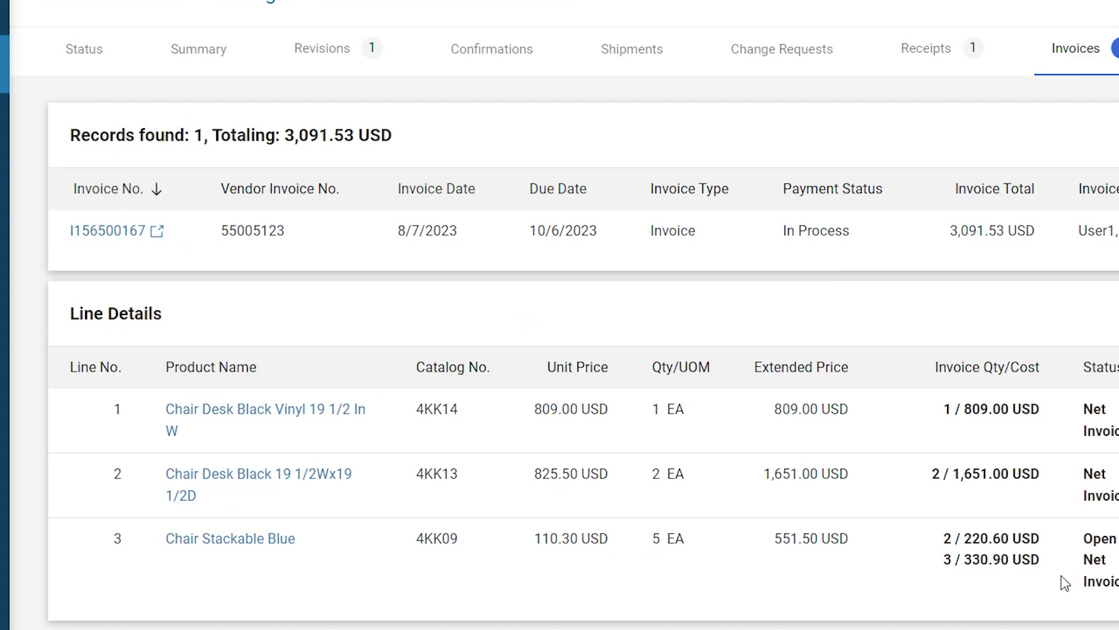
pyautogui.moveTo(1061, 575); pyautogui.dragTo(910, 553)
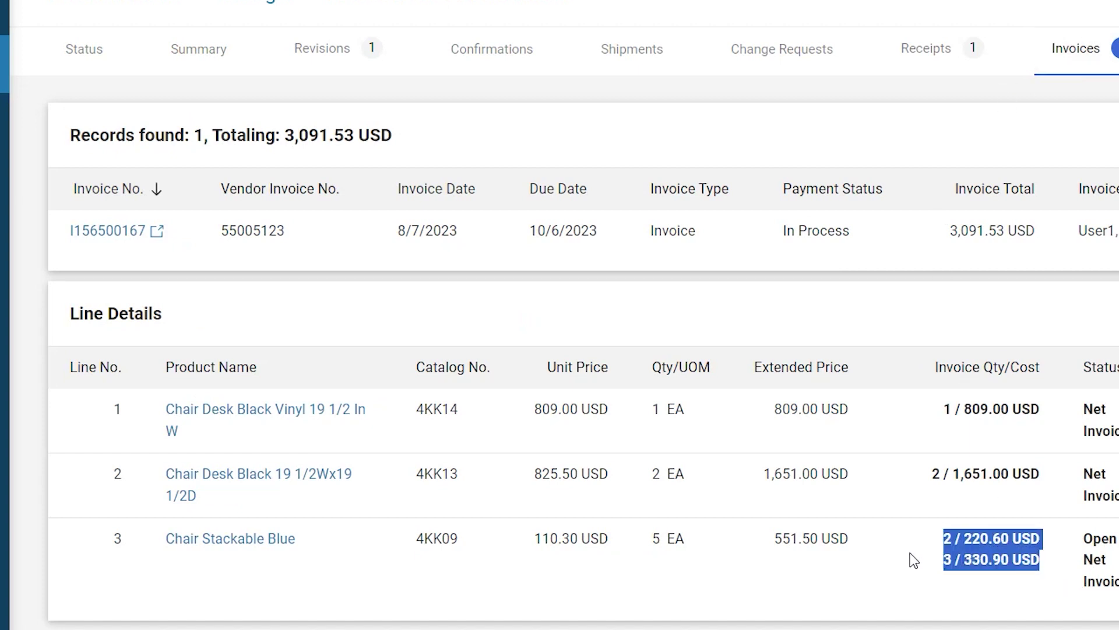
pyautogui.click(914, 561)
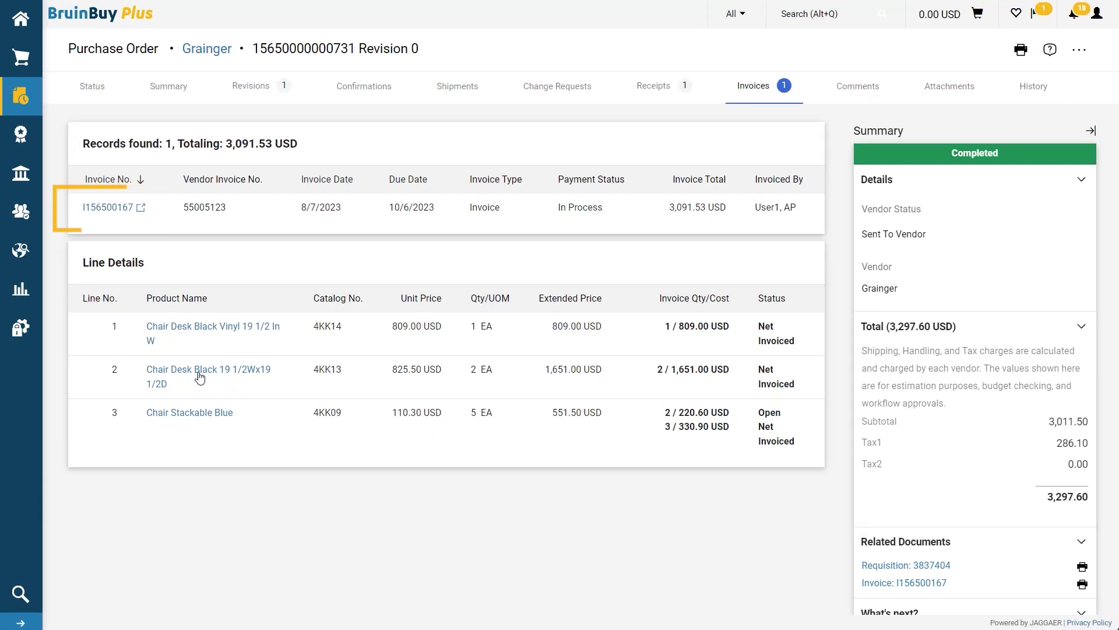
pyautogui.click(120, 215)
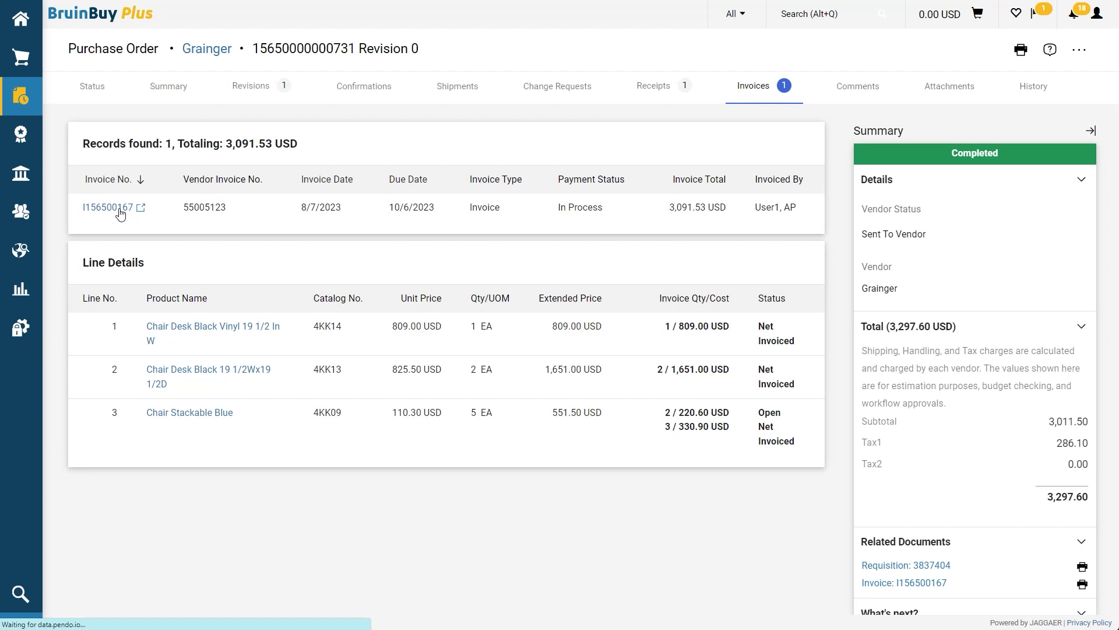